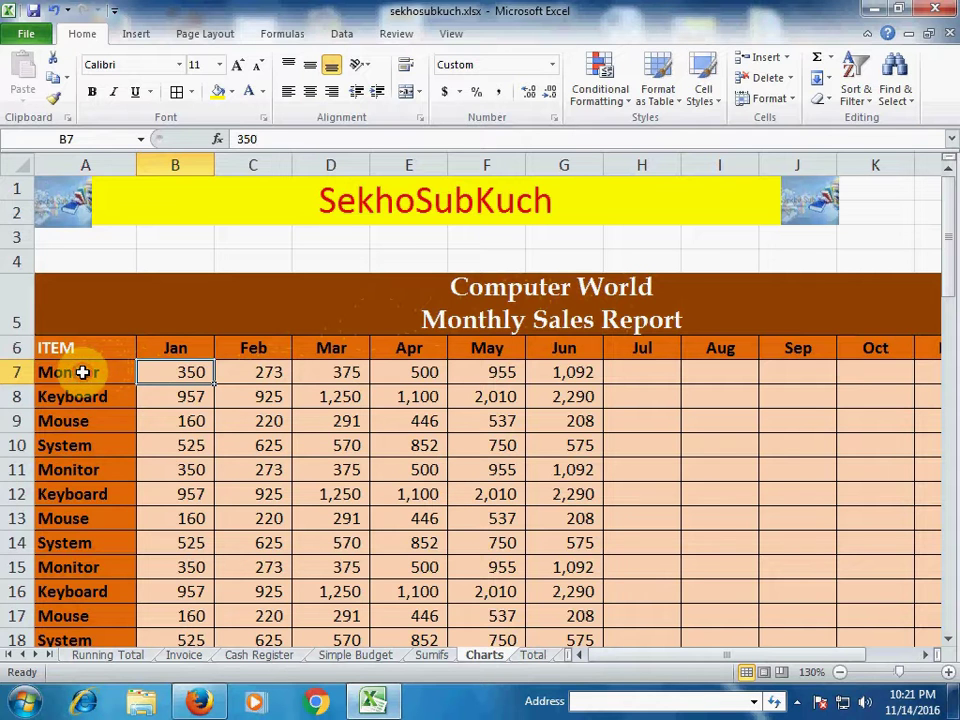
# - Look over the item names and the January to March headings of the Monthly Sales Report
pyautogui.click(80, 370)
pyautogui.click(77, 442)
pyautogui.click(189, 347)
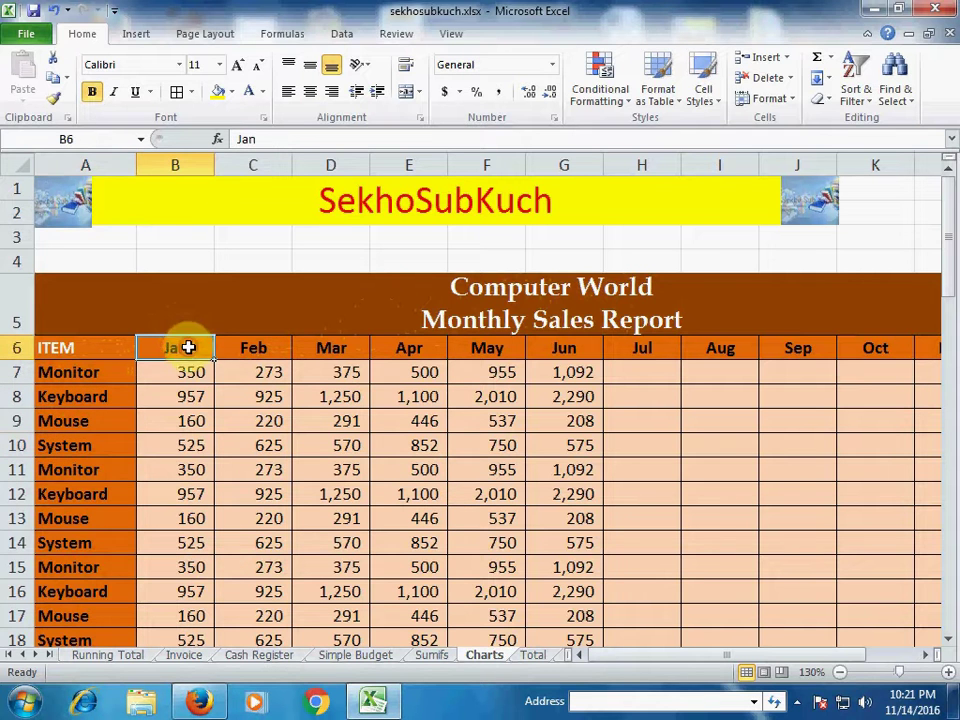
pyautogui.click(265, 347)
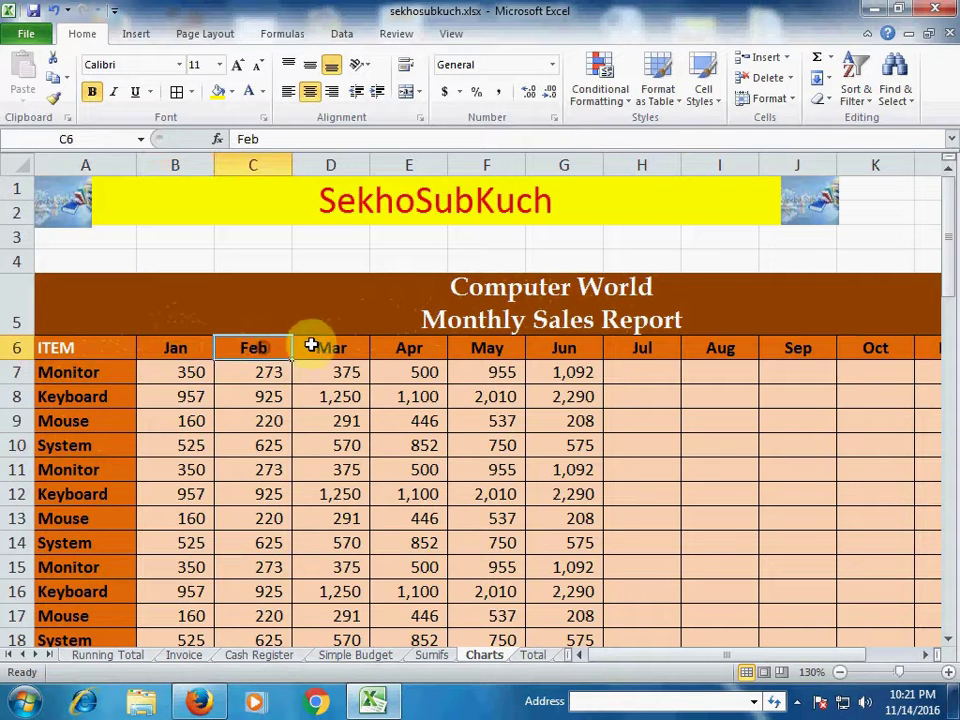
pyautogui.click(340, 347)
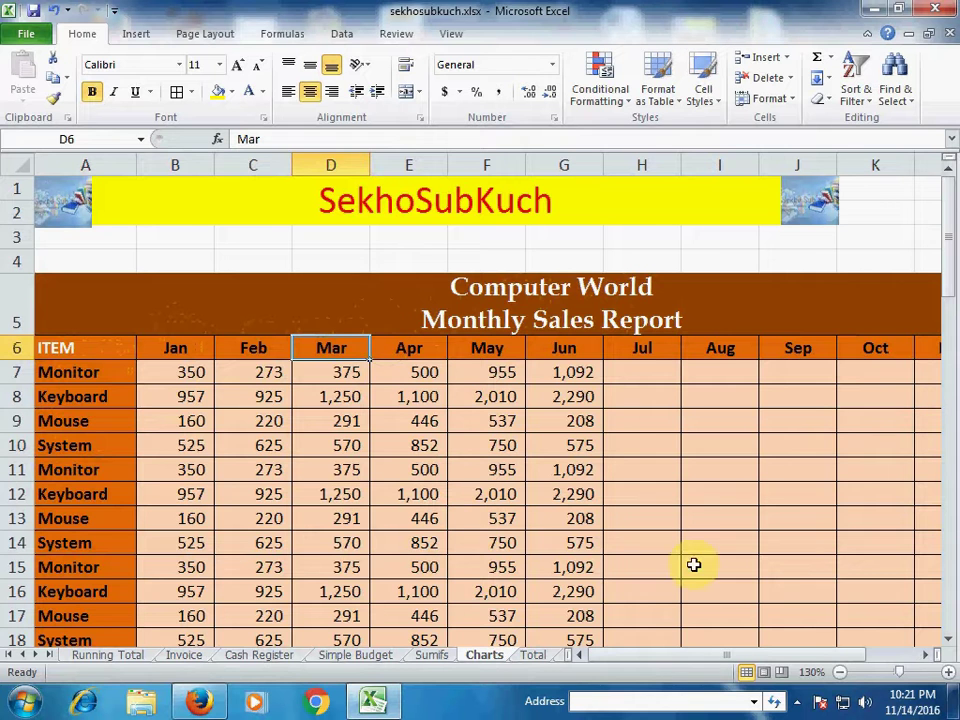
pyautogui.moveTo(715, 662); pyautogui.dragTo(611, 650)
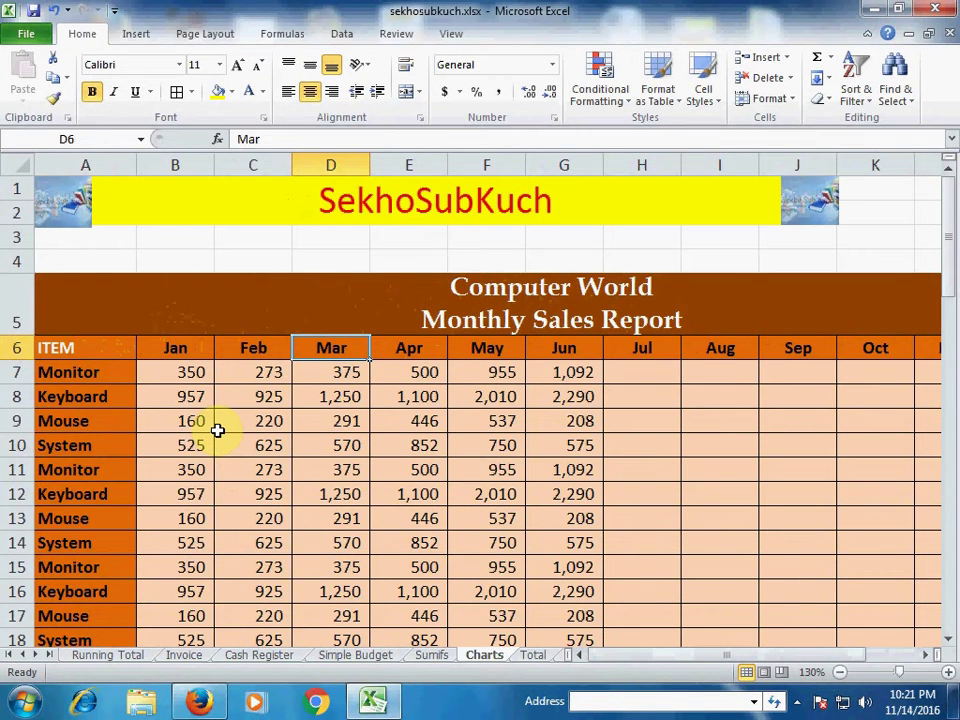
# - Enter Keyboard as the item in cell A27, the first empty row of the report
pyautogui.scroll(-5, 219, 428)
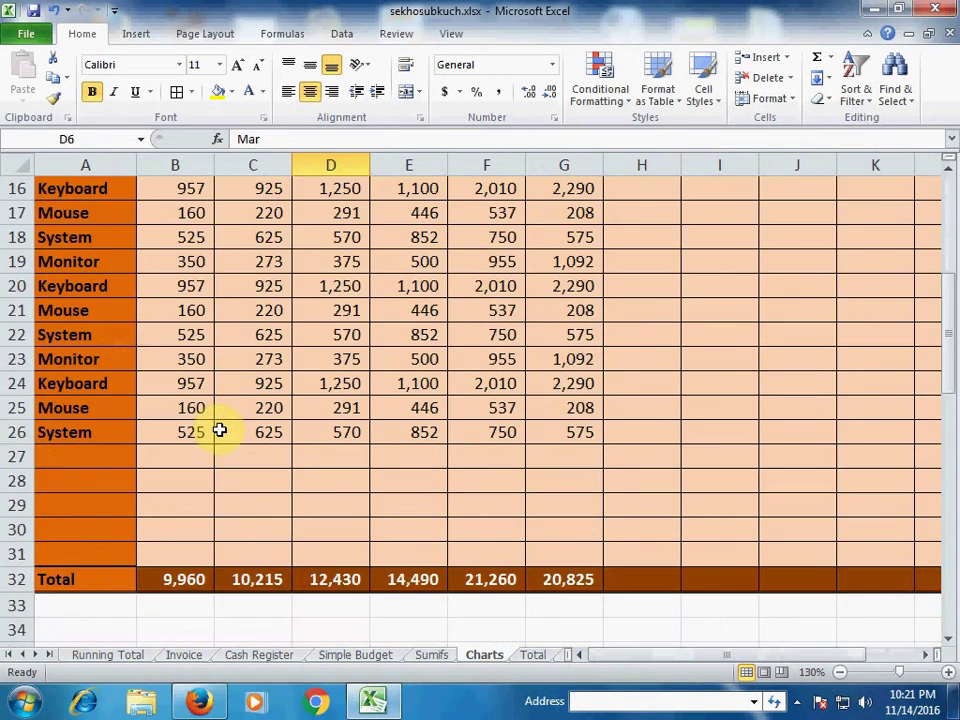
pyautogui.click(174, 455)
pyautogui.click(107, 455)
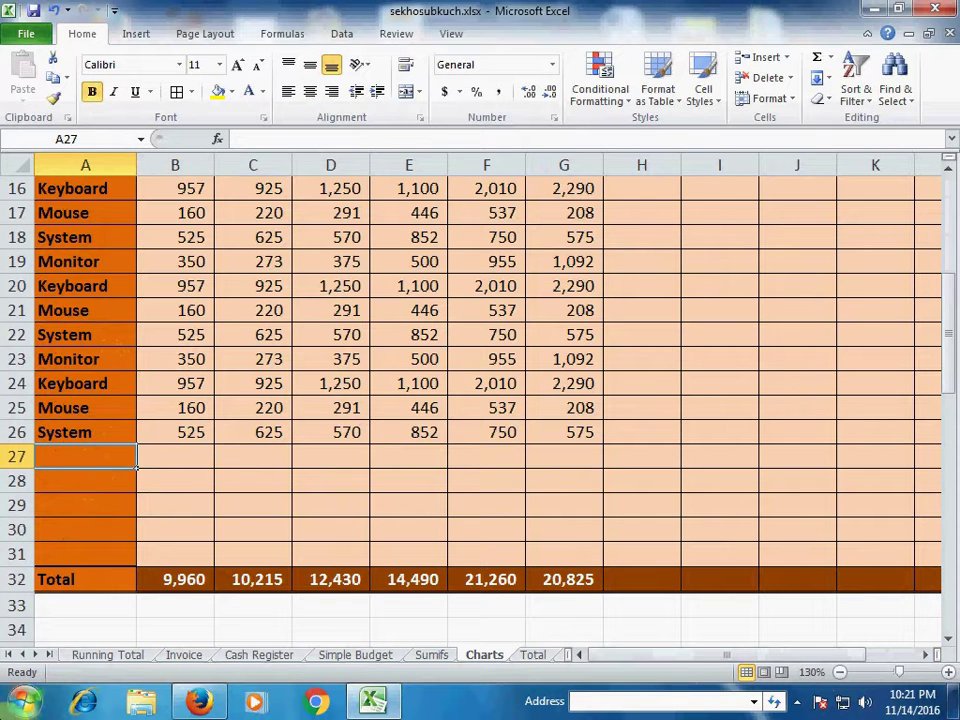
pyautogui.write('k')
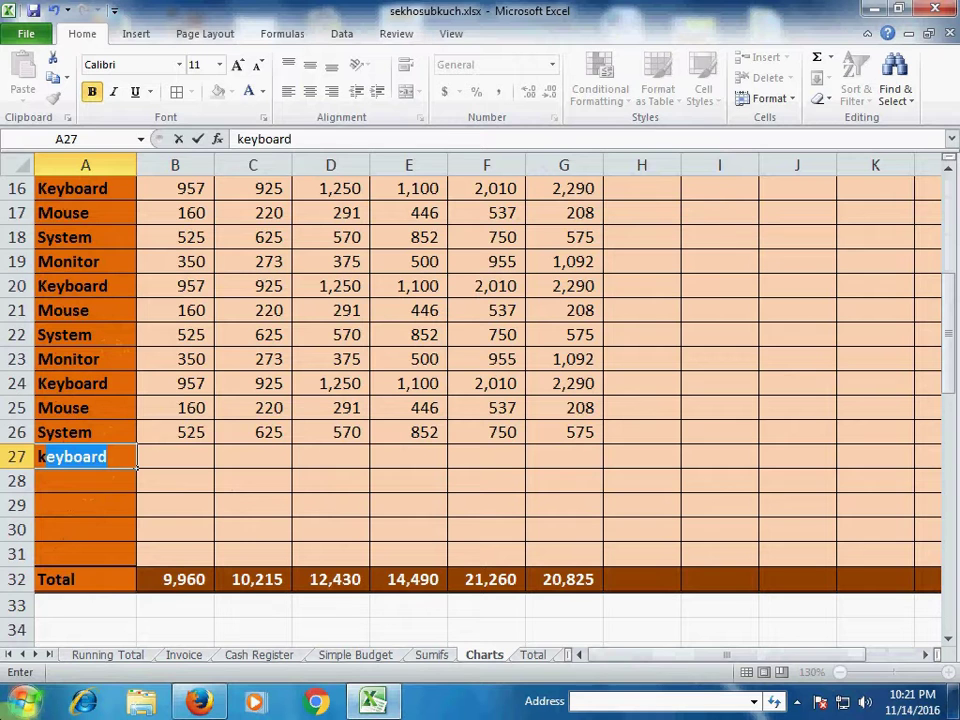
pyautogui.press('Tab')
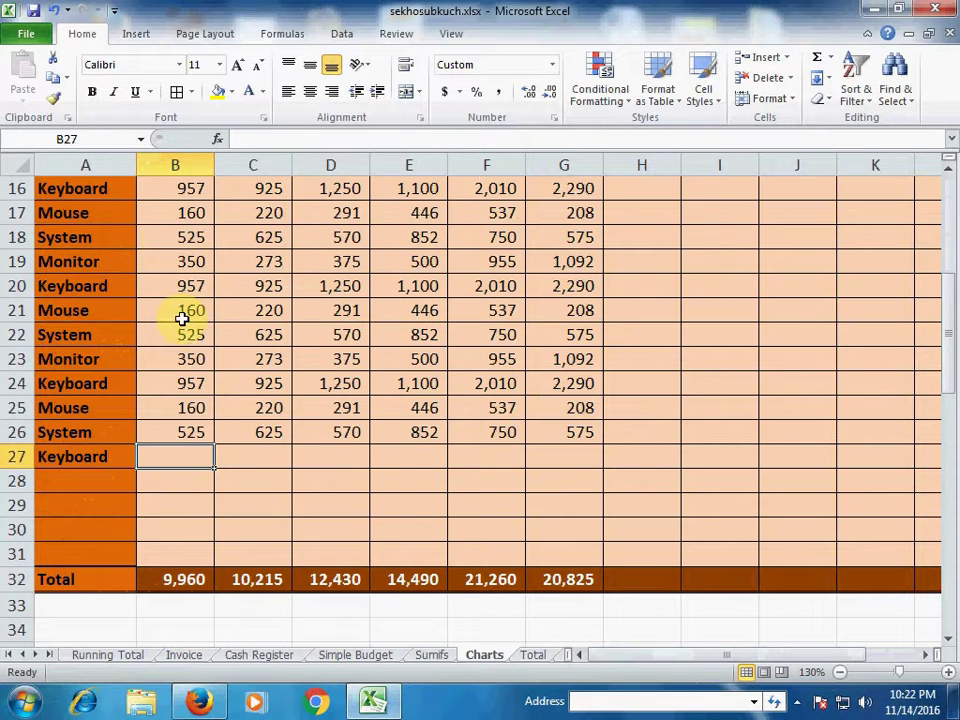
# - Keep the current Windows color scheme and stop the performance message from showing again
pyautogui.click(250, 458)
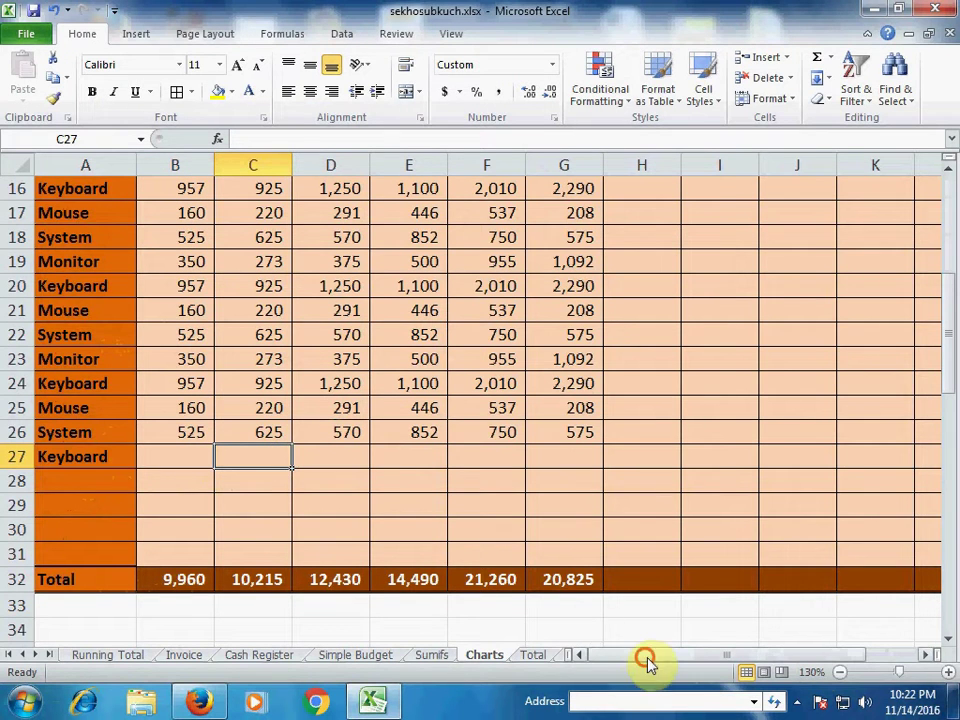
pyautogui.moveTo(645, 655); pyautogui.dragTo(768, 652)
pyautogui.click(541, 432)
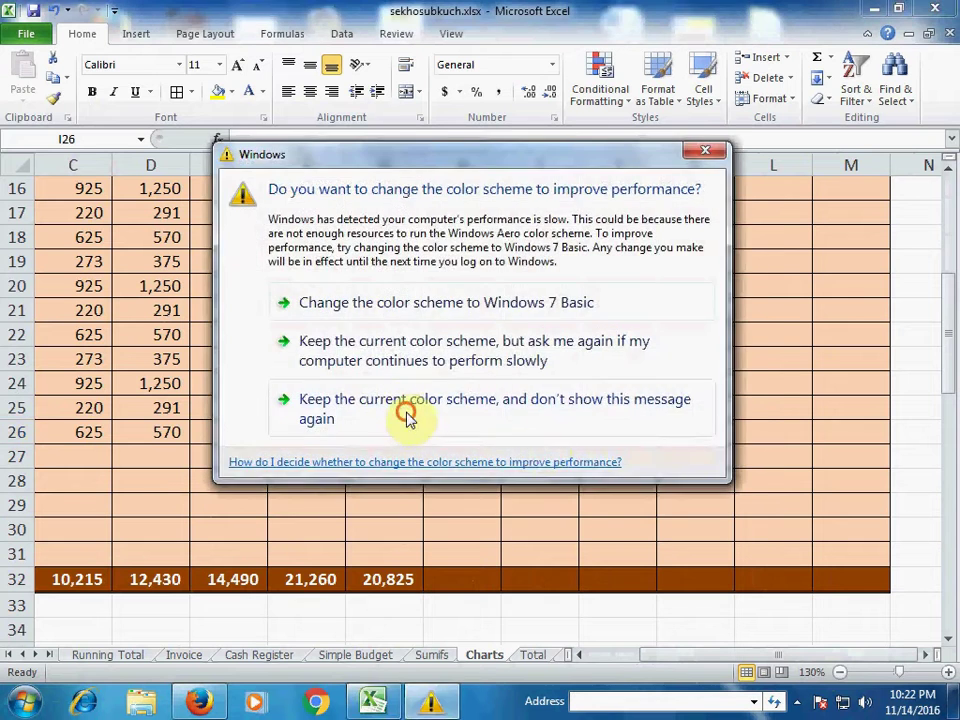
pyautogui.click(407, 414)
# - Examine the report's month columns through December and its lower rows while the headings are not frozen
pyautogui.scroll(5, 536, 446)
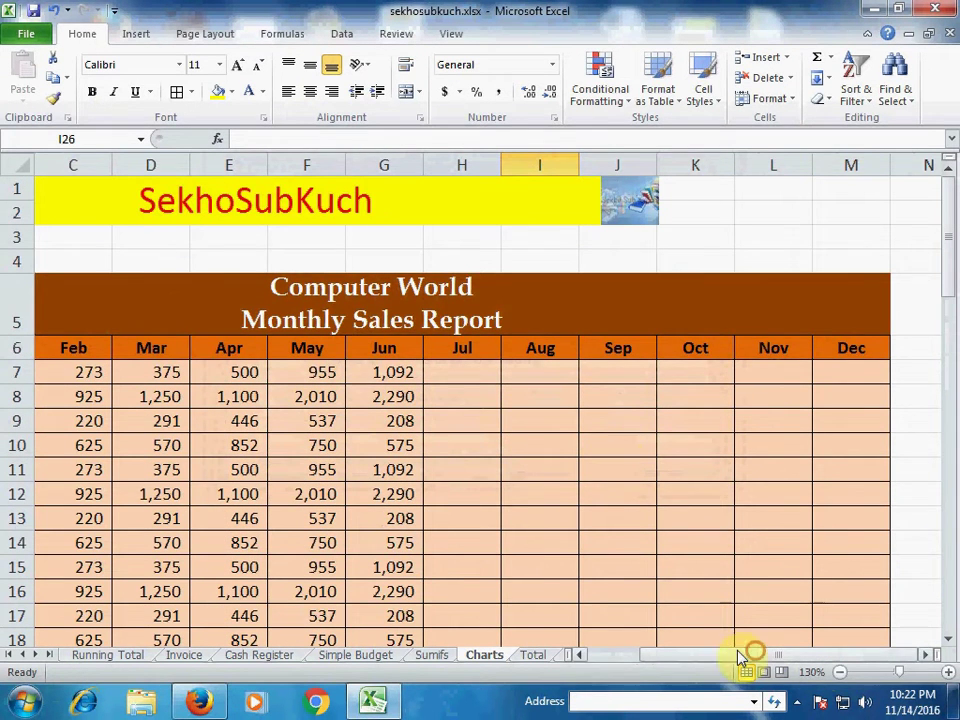
pyautogui.moveTo(741, 655); pyautogui.dragTo(625, 641)
pyautogui.moveTo(707, 651); pyautogui.dragTo(868, 639)
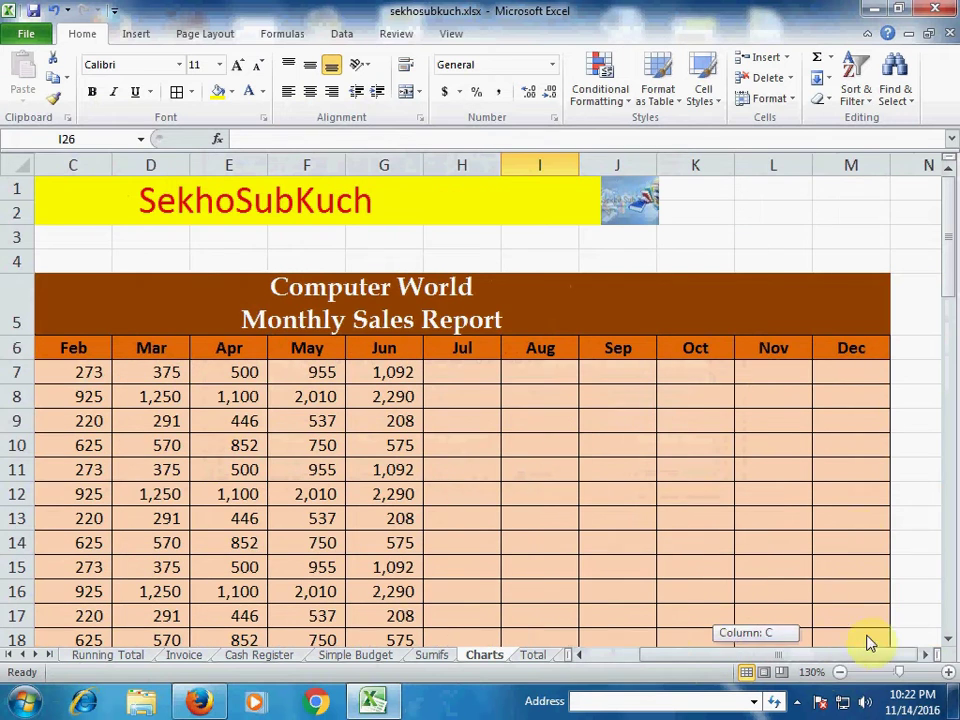
pyautogui.click(774, 370)
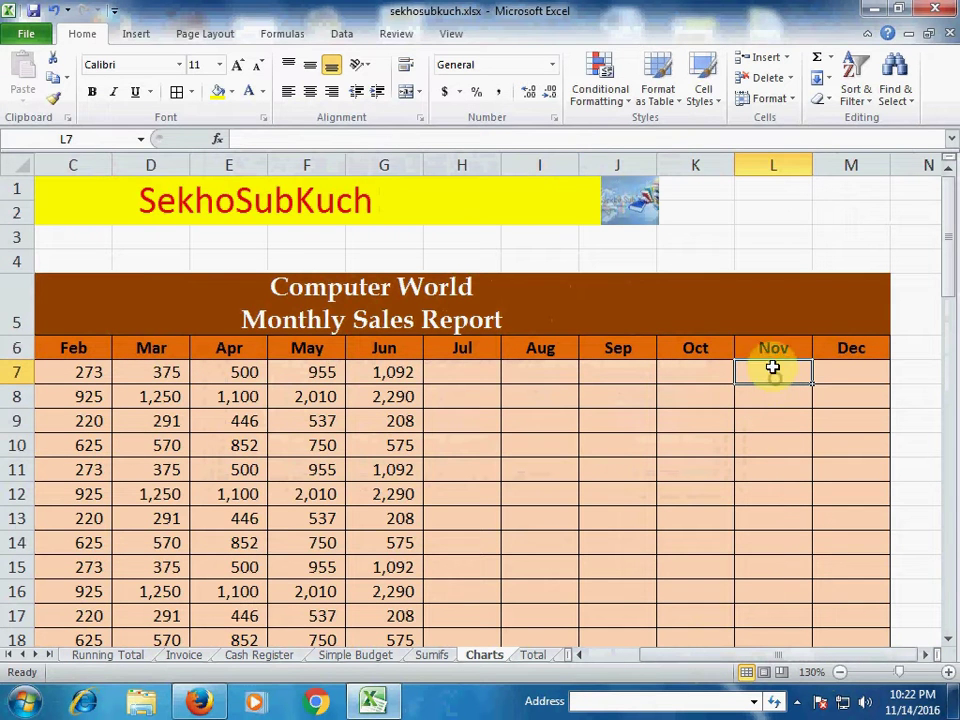
pyautogui.click(774, 404)
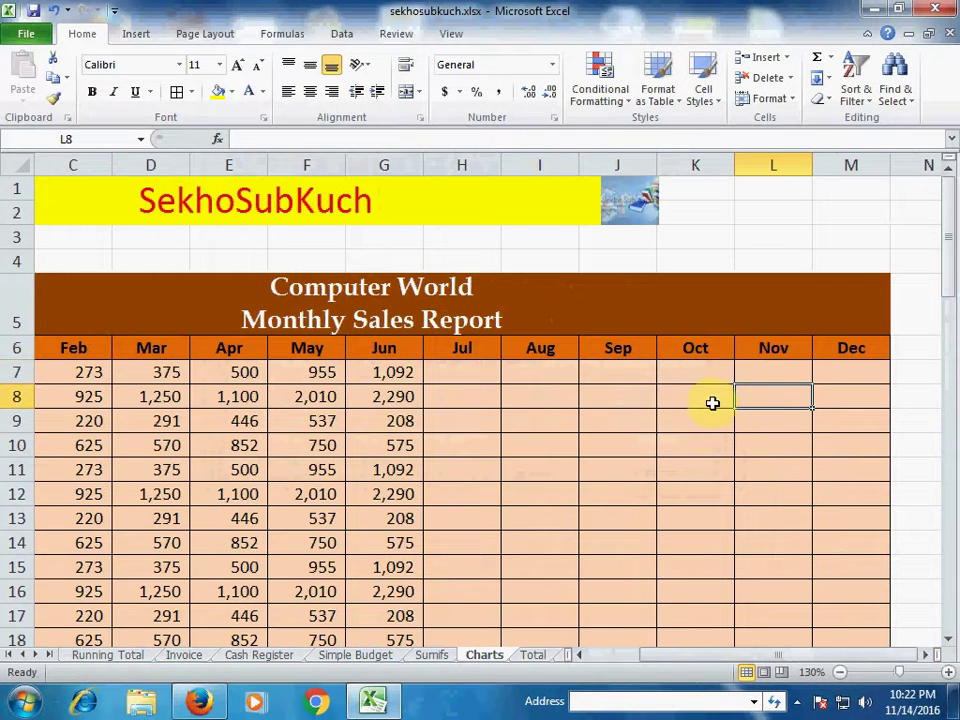
pyautogui.click(776, 422)
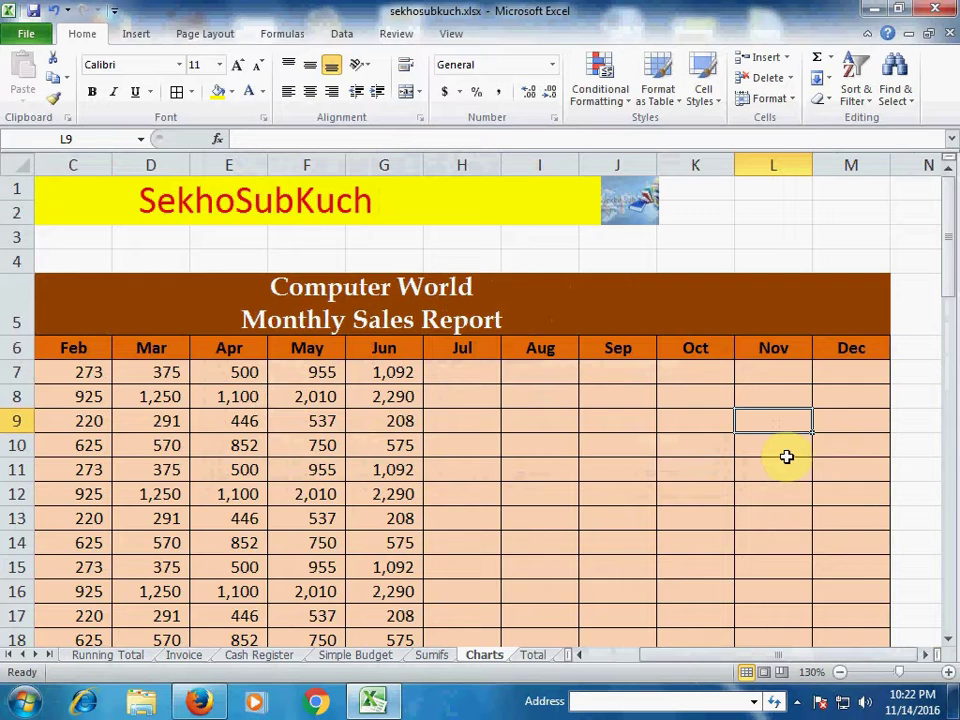
pyautogui.scroll(-5, 785, 470)
pyautogui.scroll(5, 785, 470)
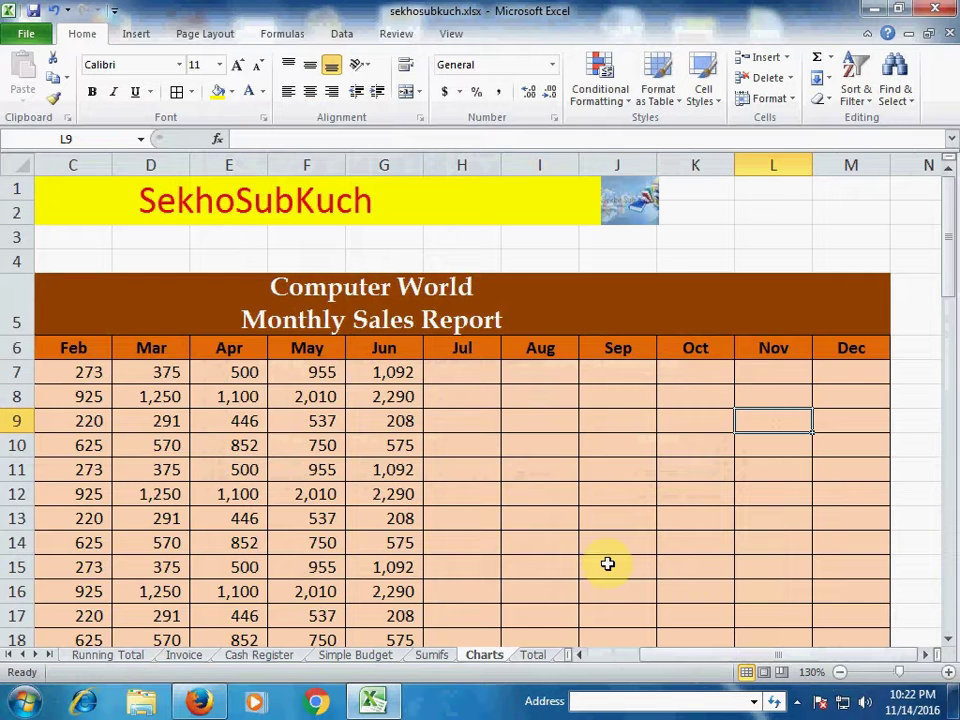
pyautogui.moveTo(729, 654); pyautogui.dragTo(641, 662)
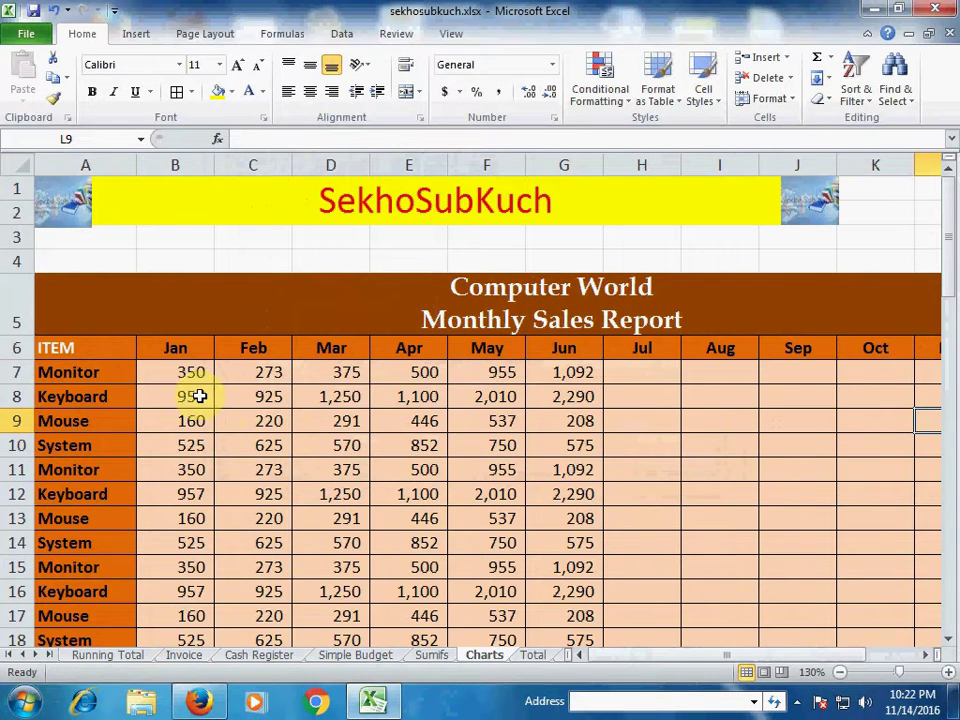
# - Freeze the panes at cell B7 so rows 1 to 6 and column A stay in place
pyautogui.click(177, 347)
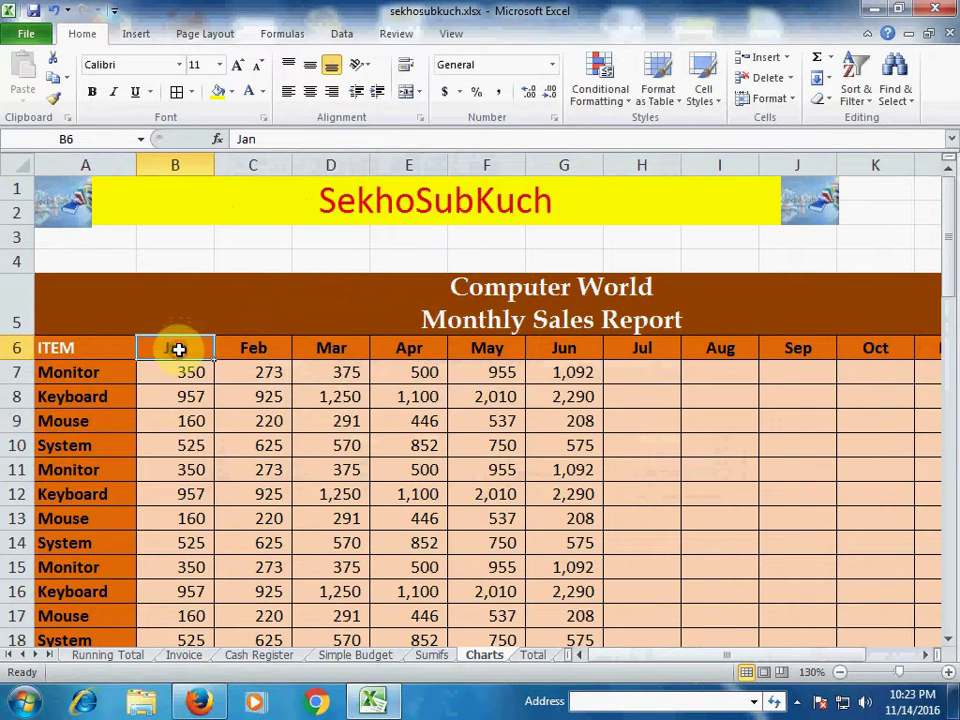
pyautogui.click(101, 374)
pyautogui.click(165, 374)
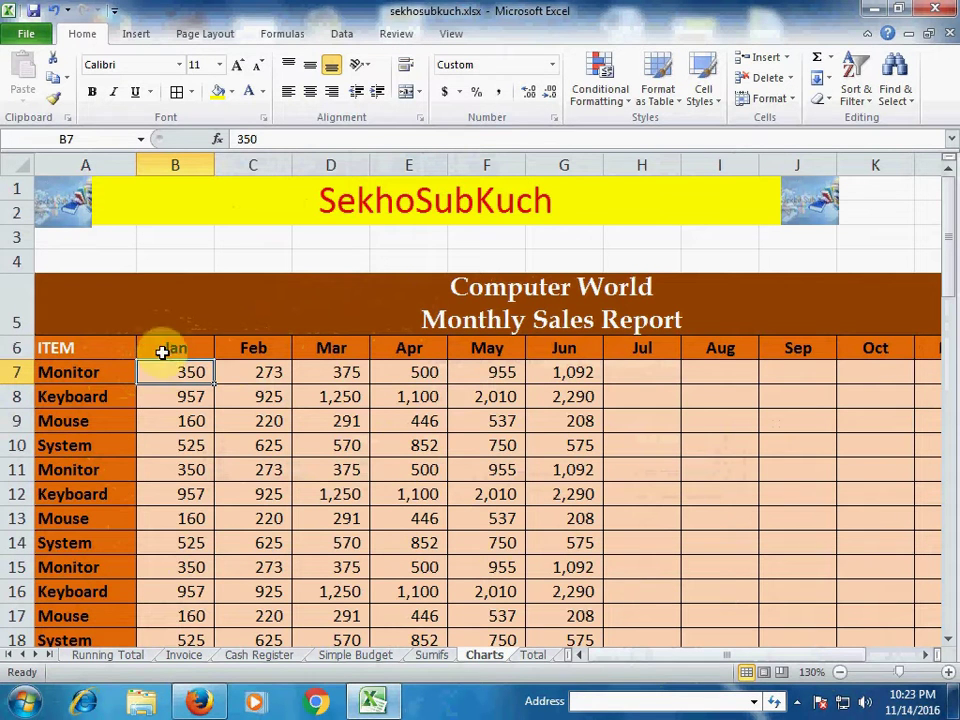
pyautogui.click(458, 33)
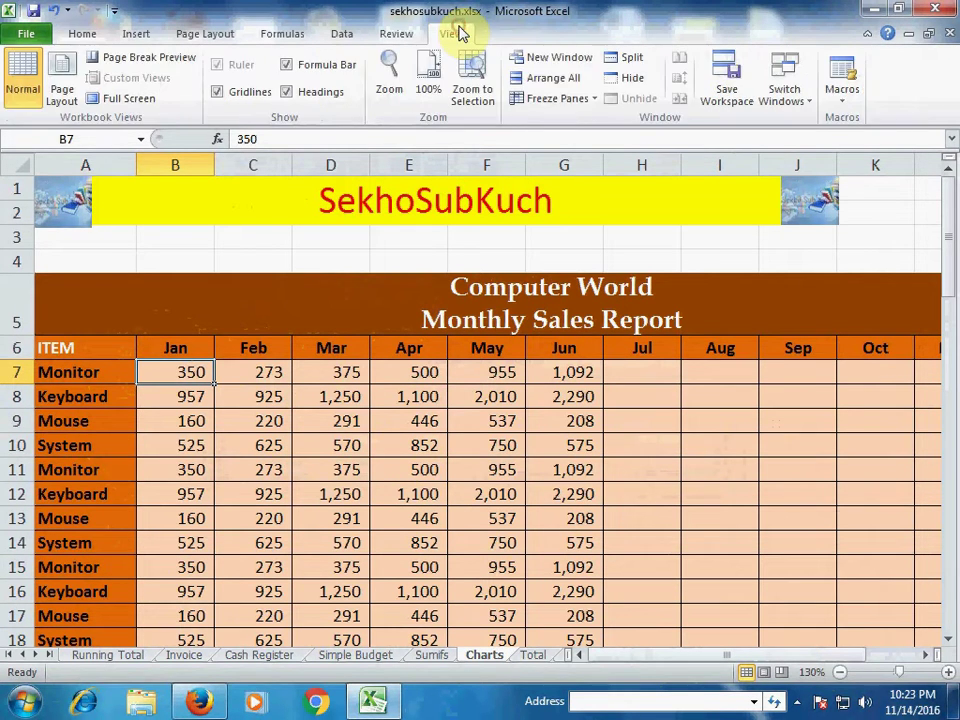
pyautogui.click(589, 103)
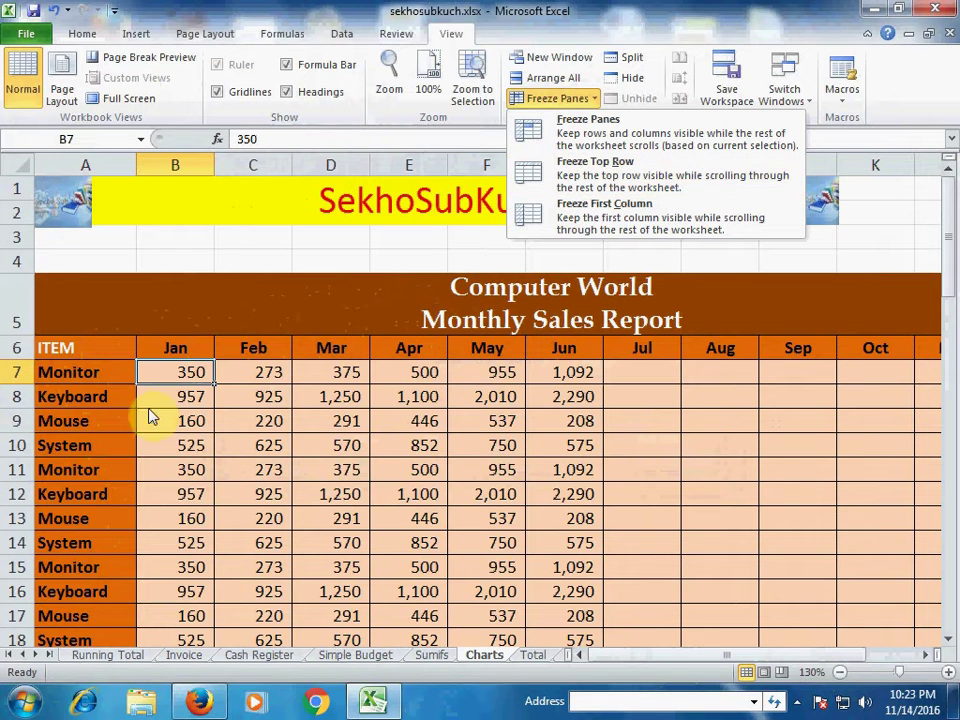
pyautogui.click(595, 137)
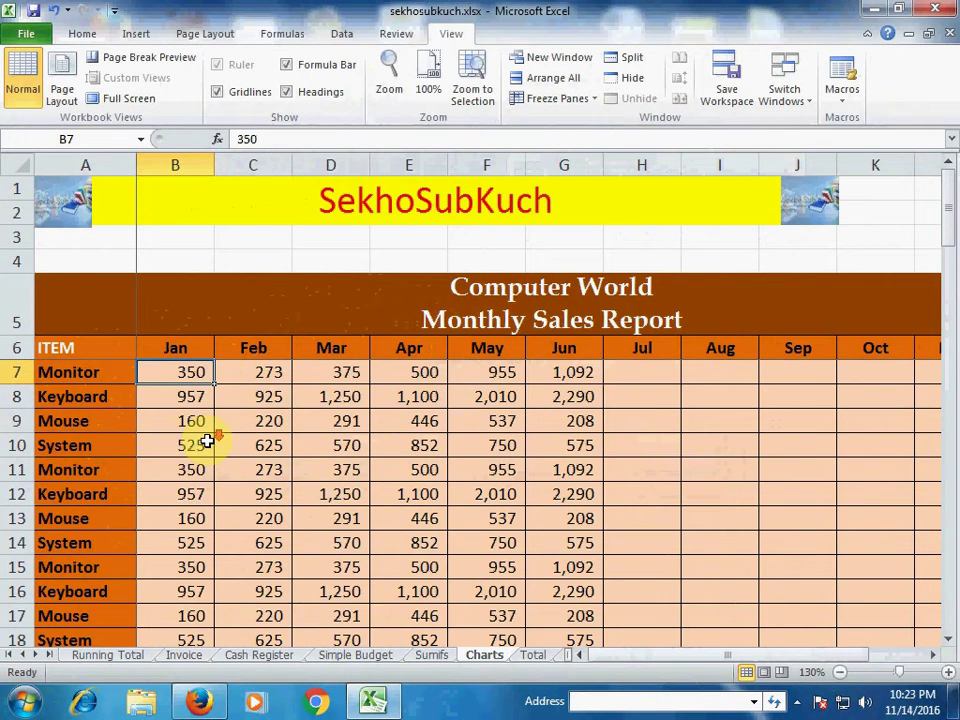
# - Enter 545 for January and 585 for July in the Keyboard row 27
pyautogui.scroll(-5, 212, 400)
pyautogui.click(197, 496)
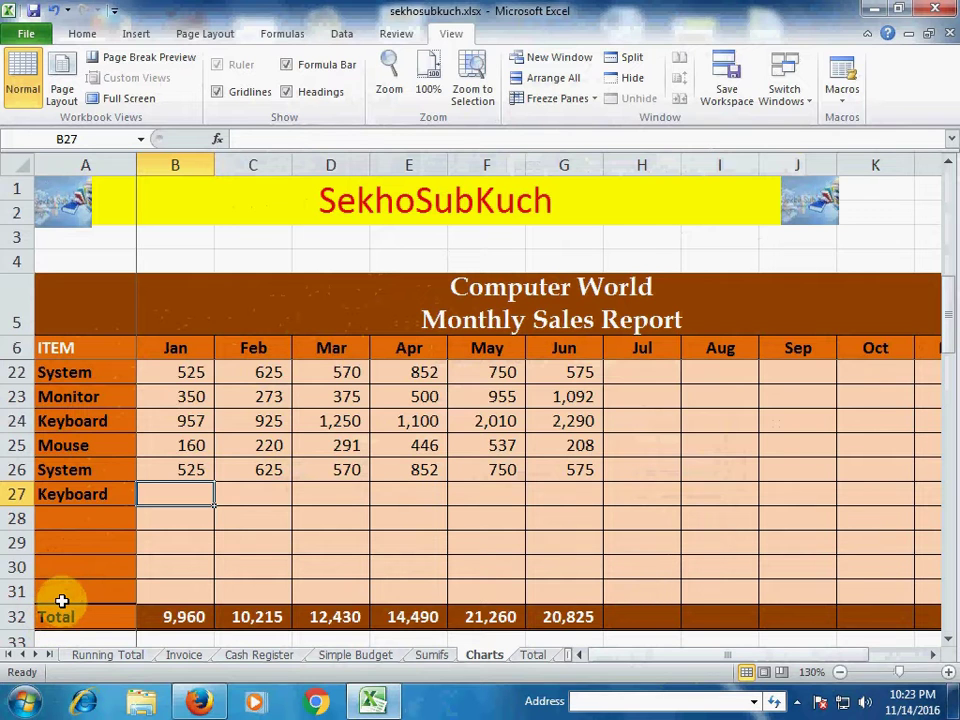
pyautogui.write('545')
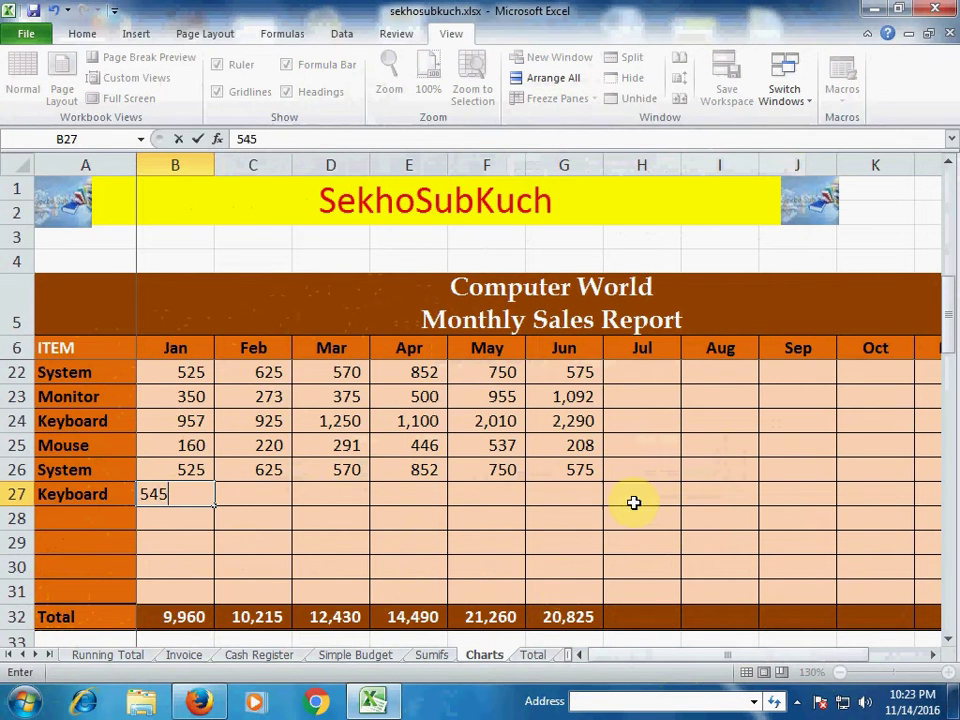
pyautogui.click(633, 501)
pyautogui.write('585')
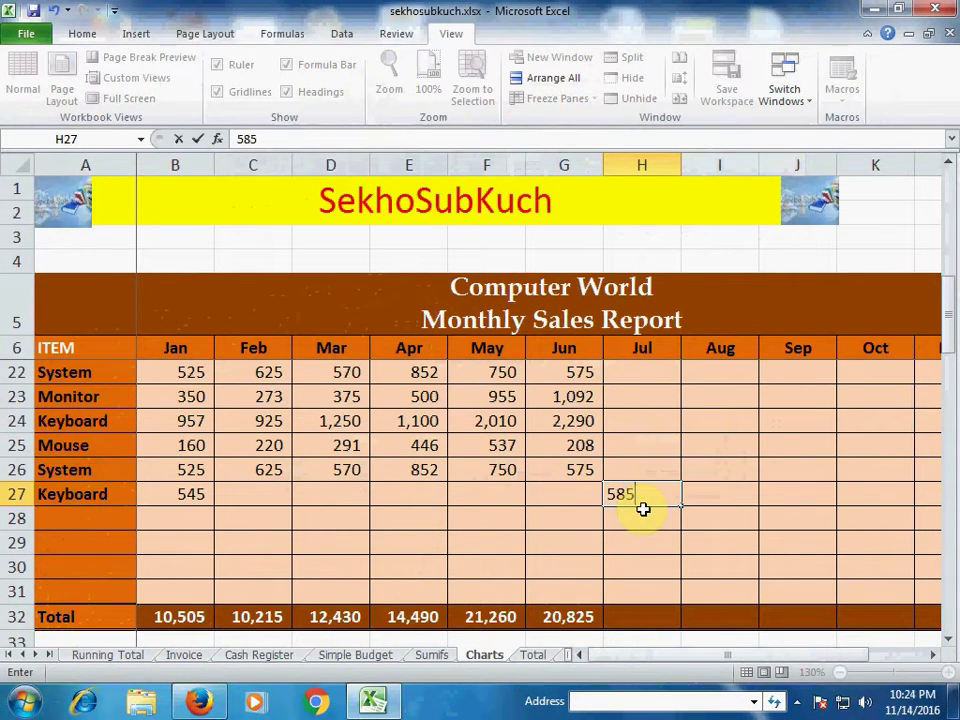
pyautogui.click(694, 494)
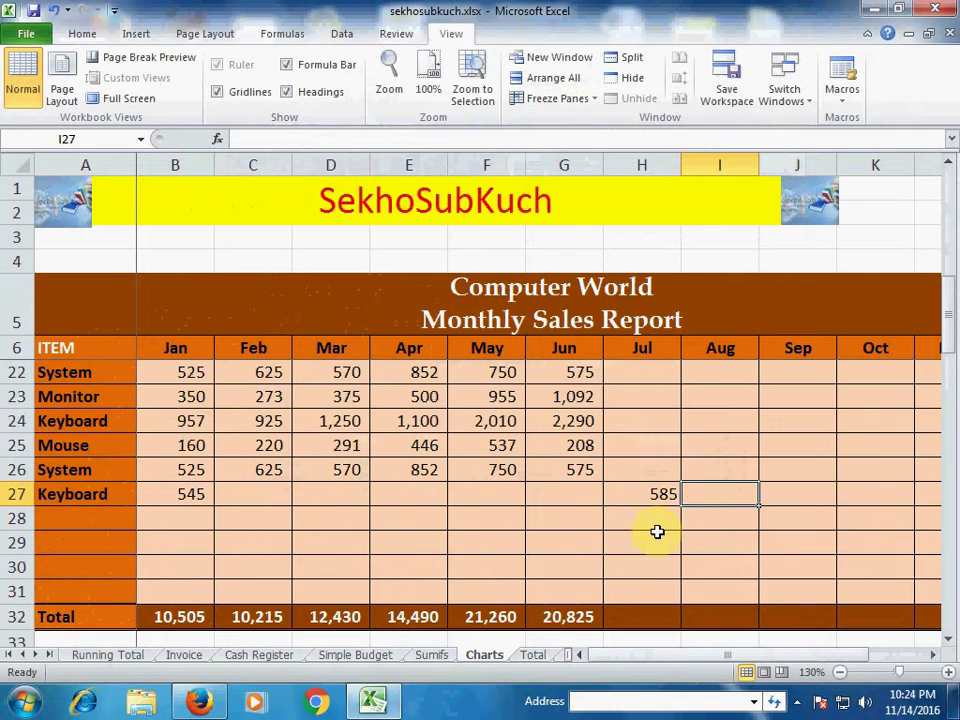
# - Enter 456 for both June and May in the Keyboard row 27
pyautogui.click(575, 498)
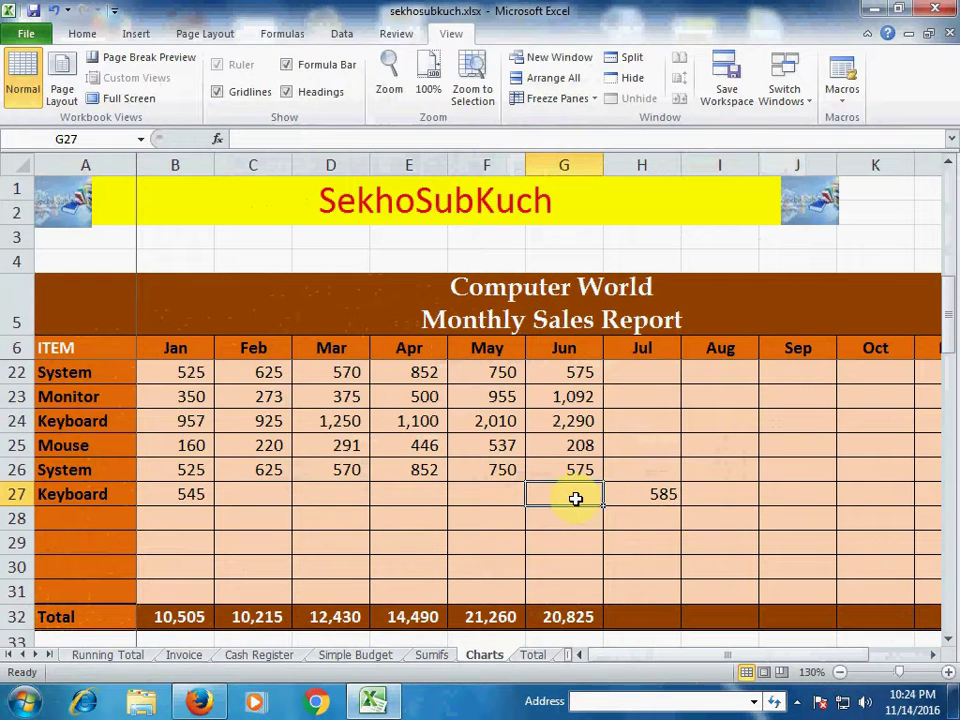
pyautogui.write('456')
pyautogui.click(491, 496)
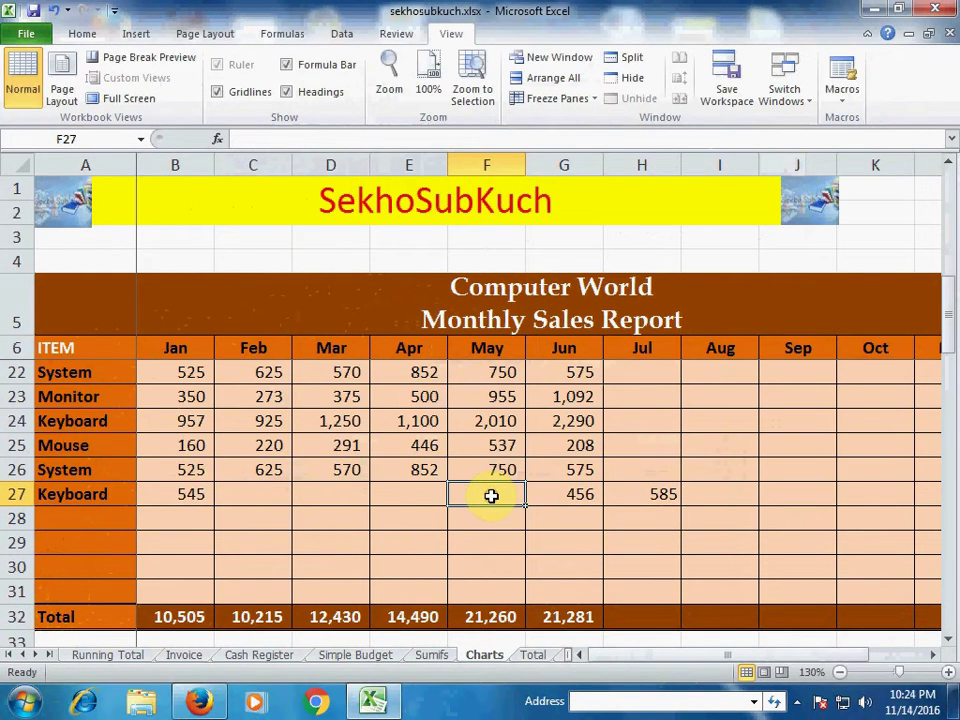
pyautogui.write('456')
pyautogui.click(408, 493)
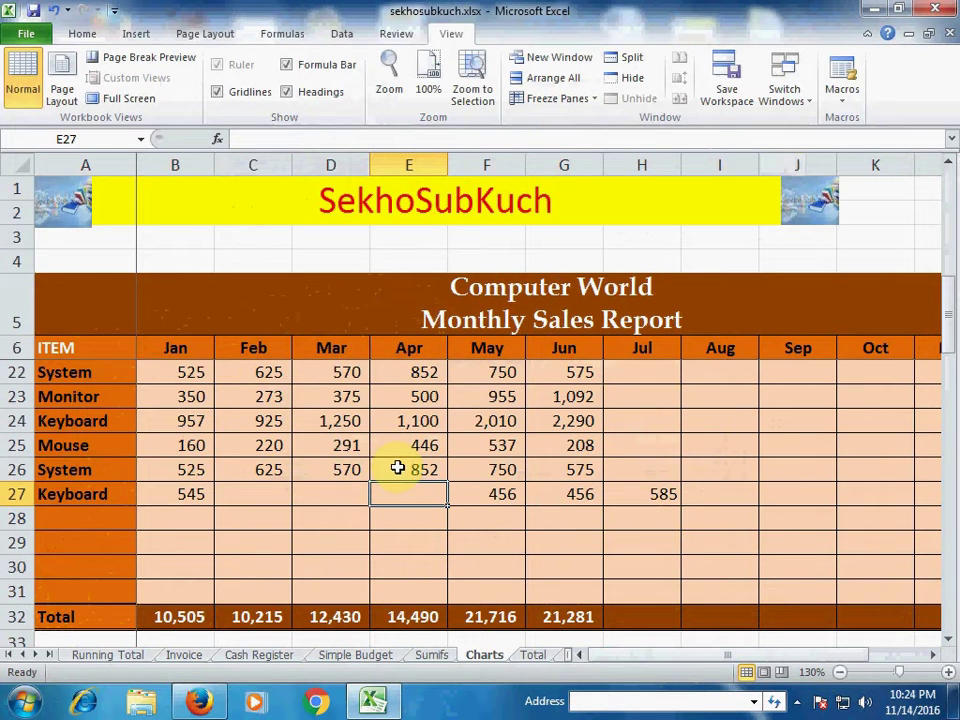
# - Enter 256 for July in the Monitor row 7
pyautogui.scroll(5, 397, 468)
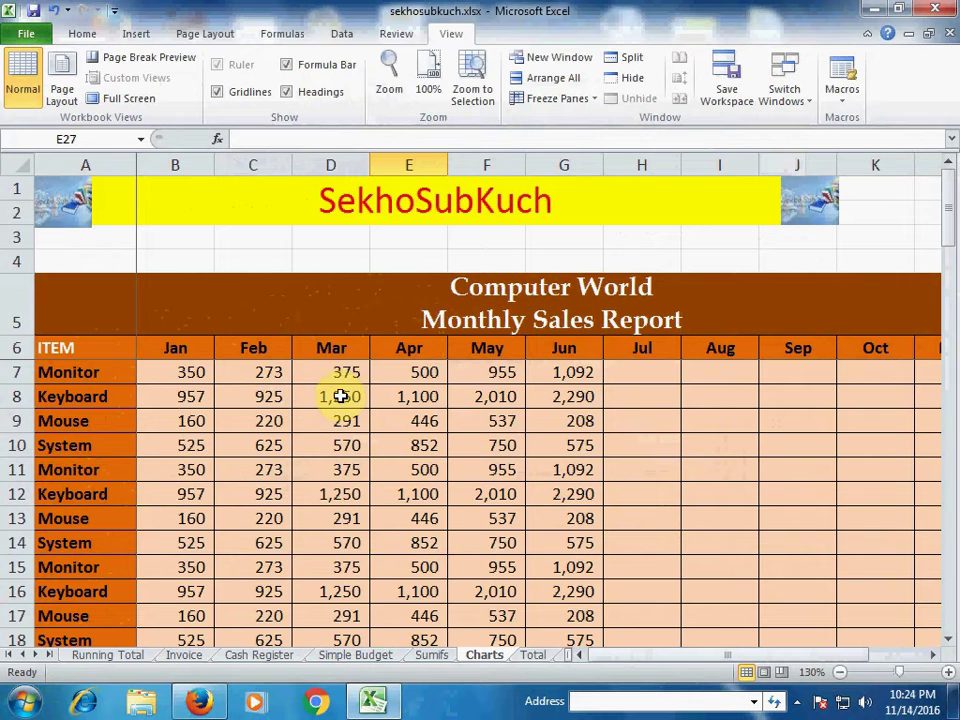
pyautogui.click(347, 370)
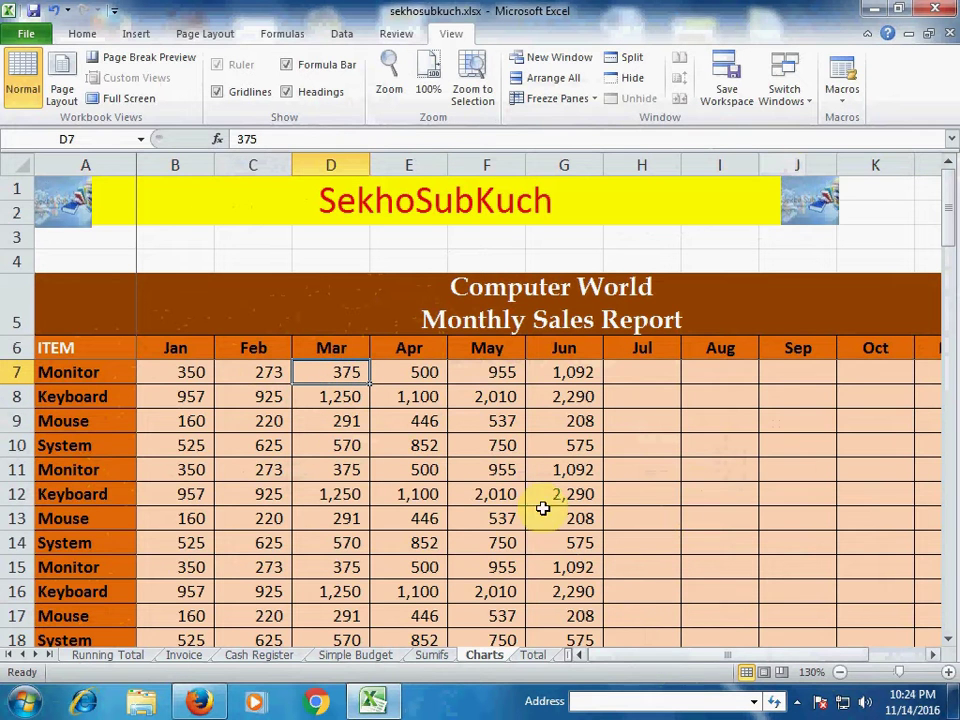
pyautogui.moveTo(699, 658); pyautogui.dragTo(805, 658)
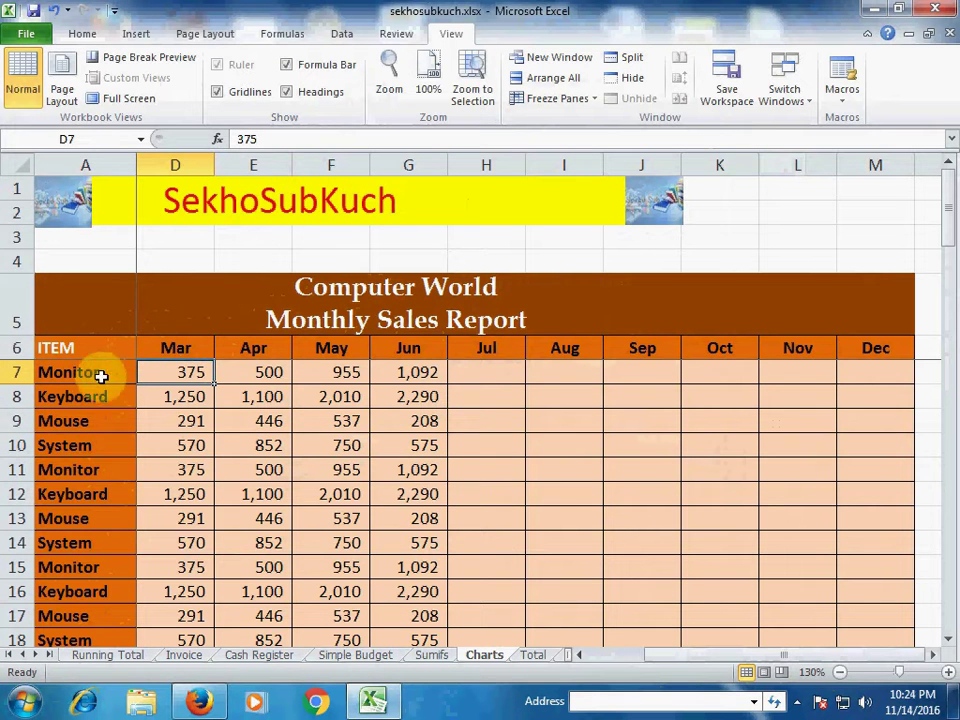
pyautogui.click(500, 375)
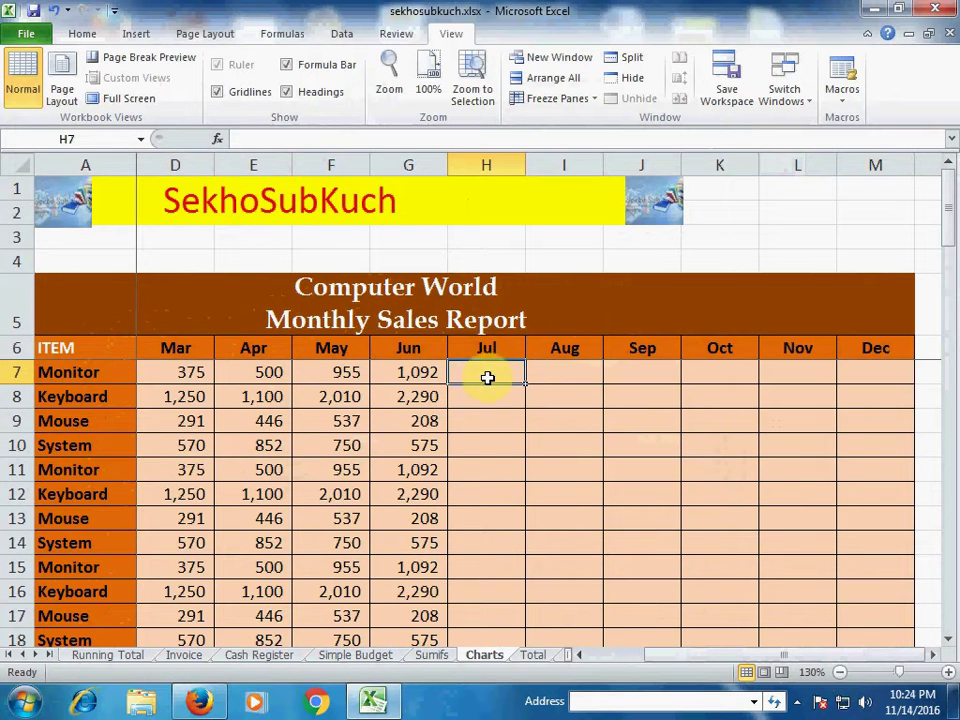
pyautogui.write('25')
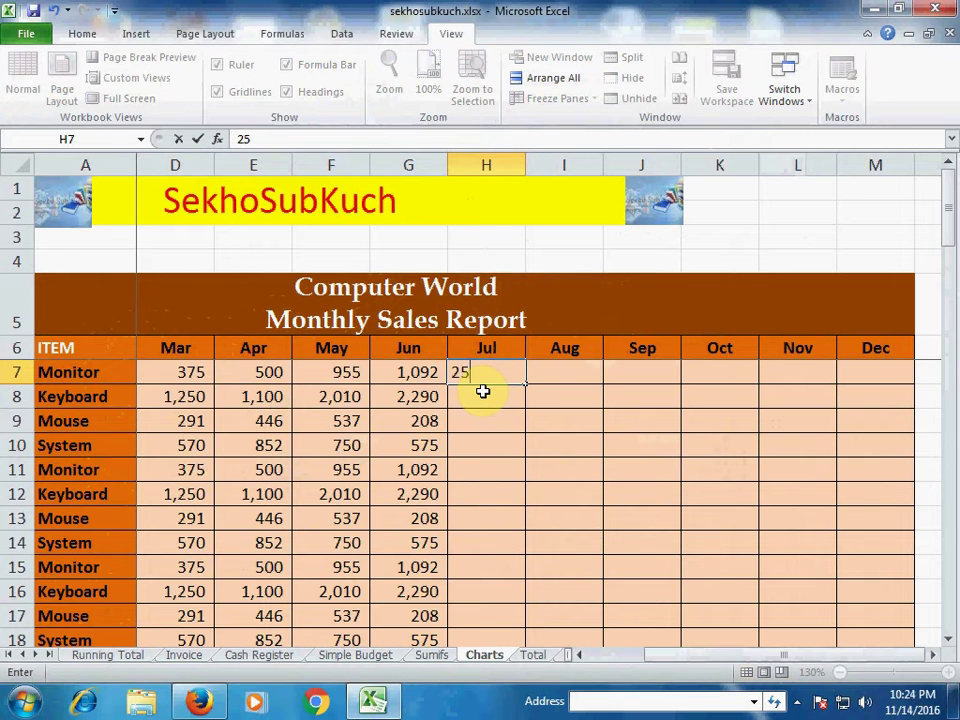
pyautogui.write('6')
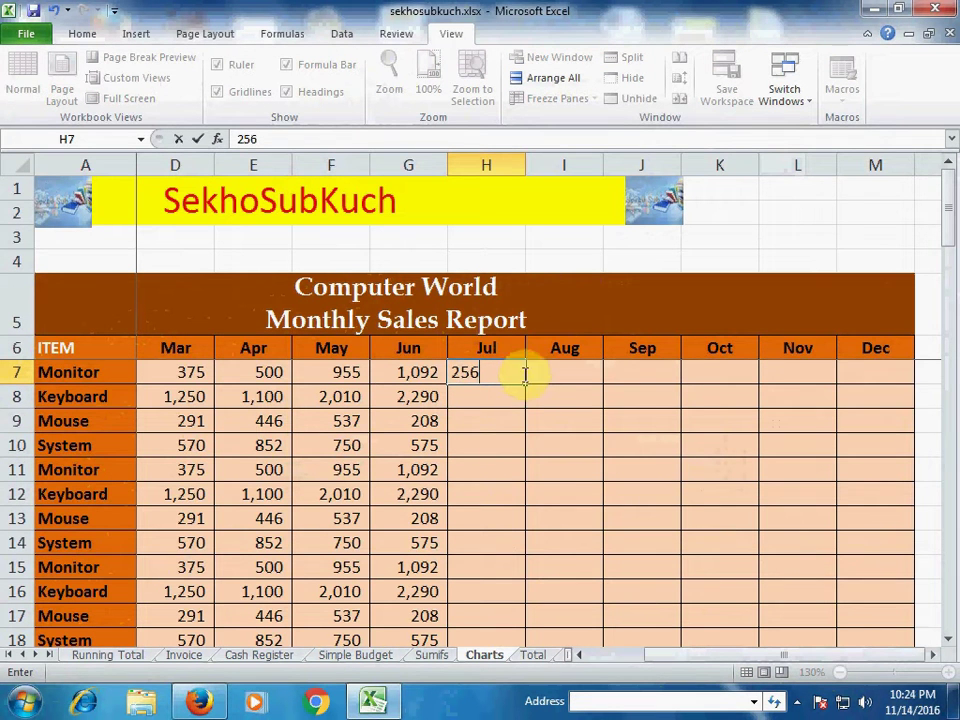
pyautogui.press('Return')
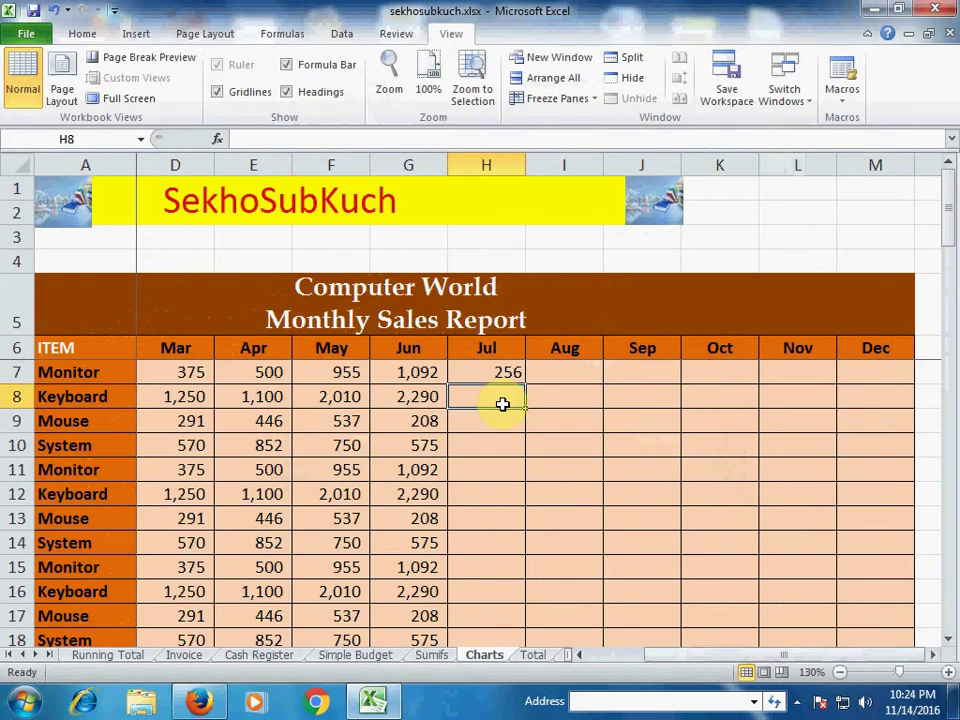
# - Enter 2656 for July and 5854 for September in the Keyboard row 8
pyautogui.write('2656')
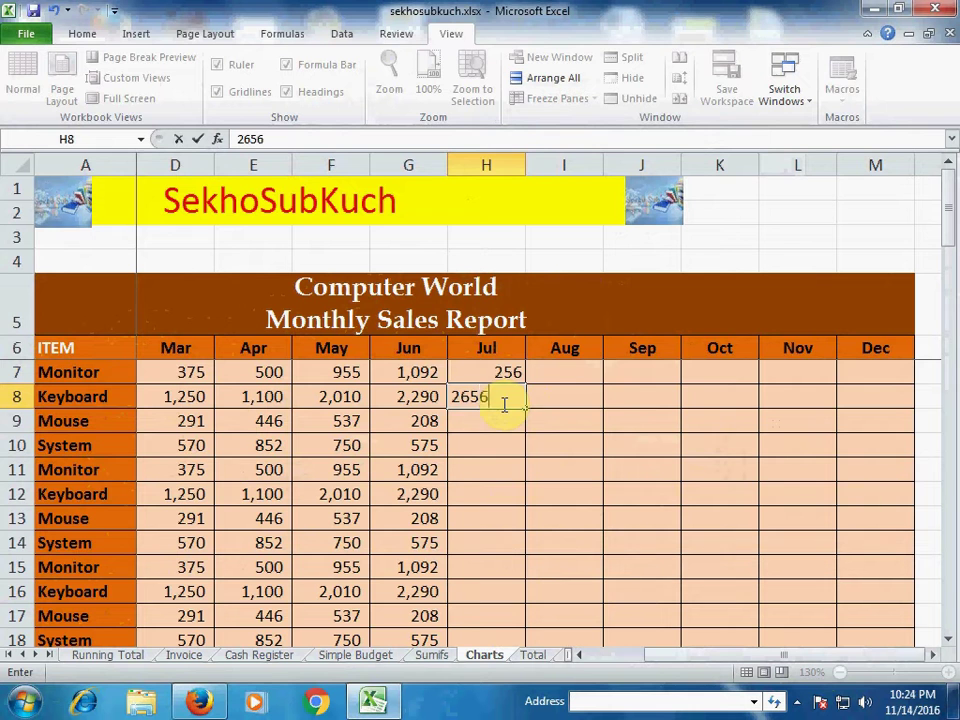
pyautogui.click(645, 396)
pyautogui.write('5854')
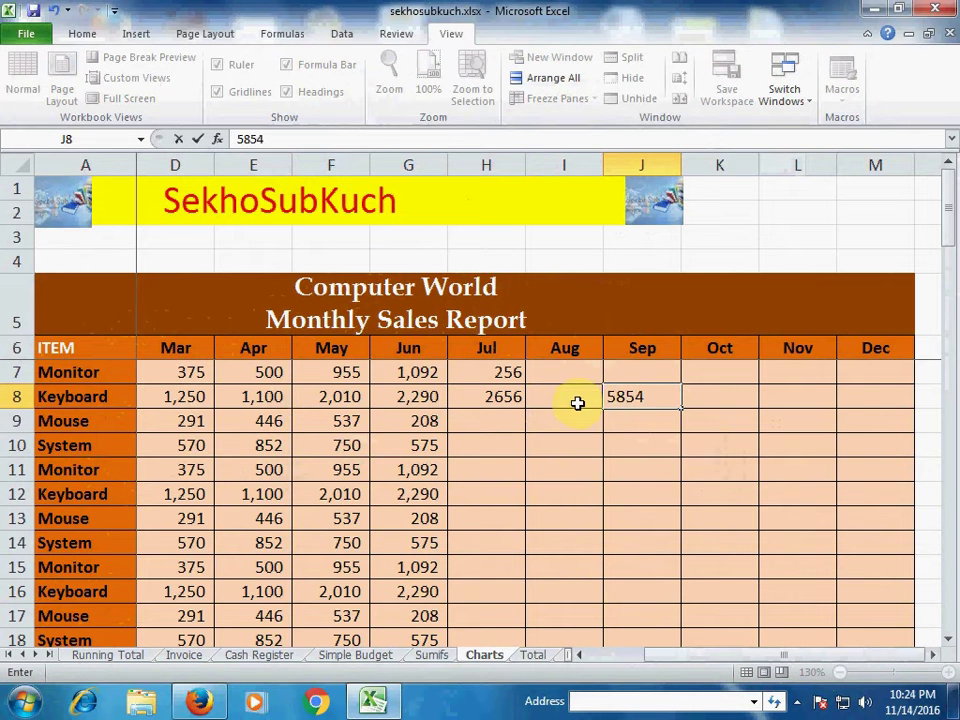
pyautogui.click(577, 402)
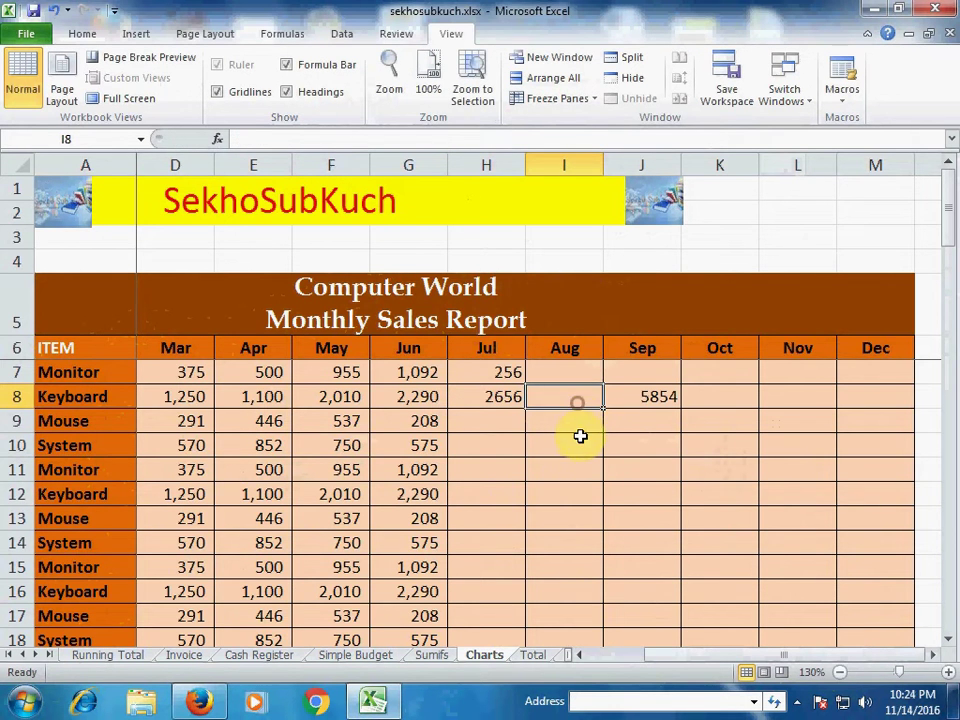
# - Enter 5458 for August in the System row 10
pyautogui.click(575, 442)
pyautogui.write('5458')
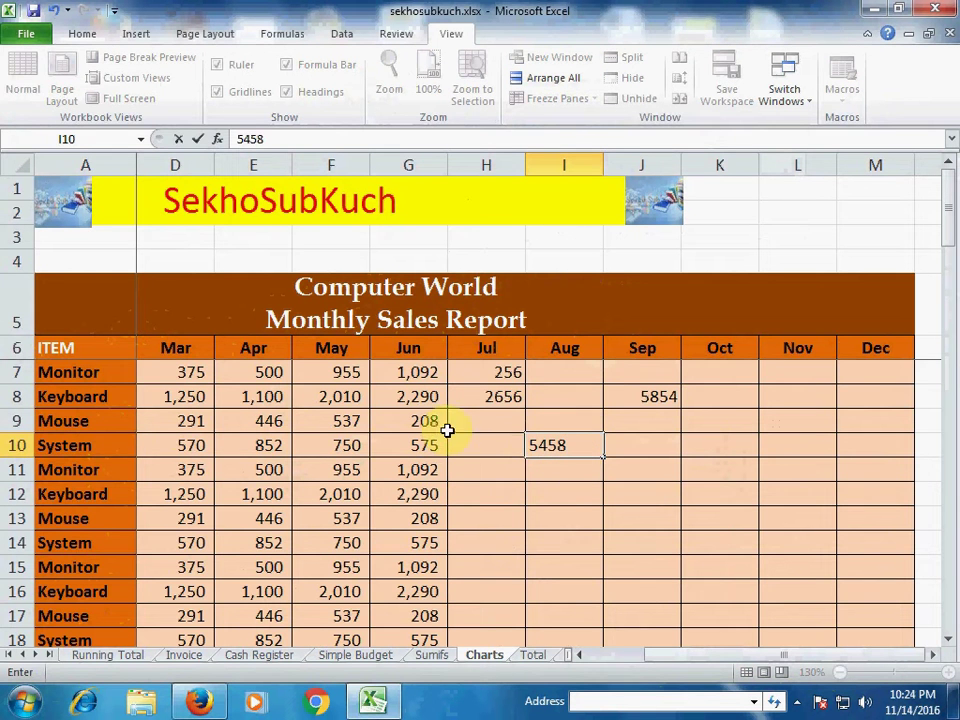
pyautogui.click(495, 442)
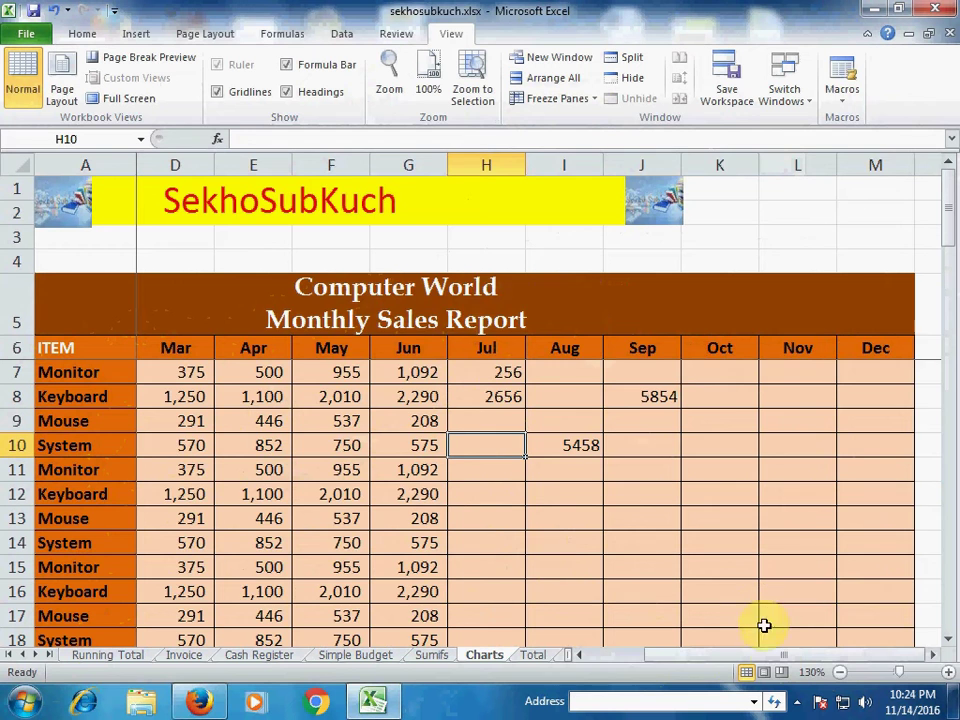
pyautogui.moveTo(770, 654); pyautogui.dragTo(508, 590)
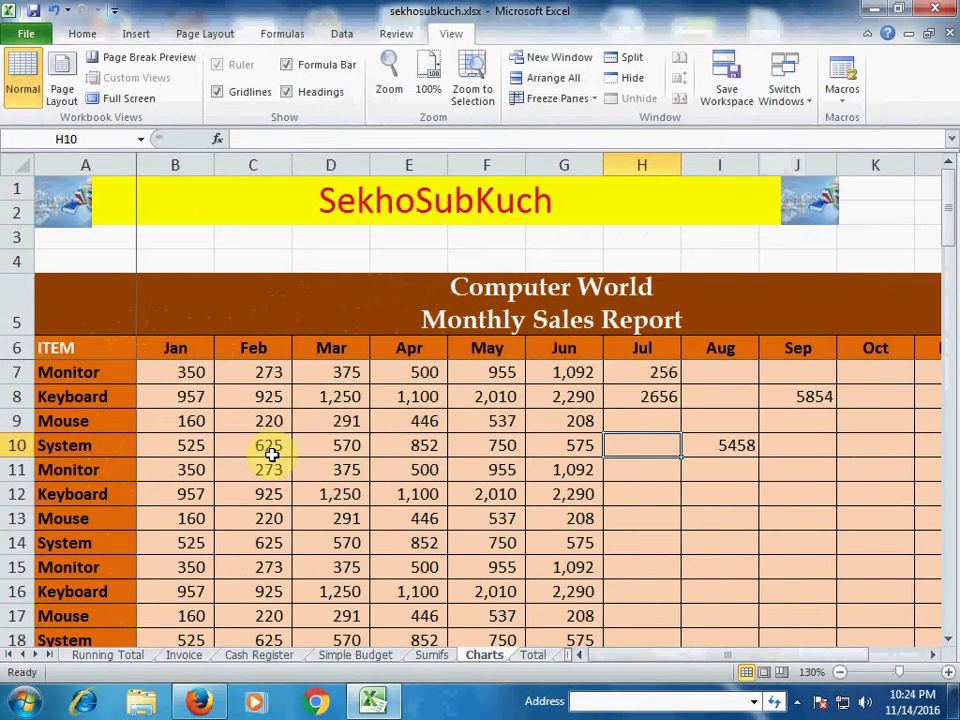